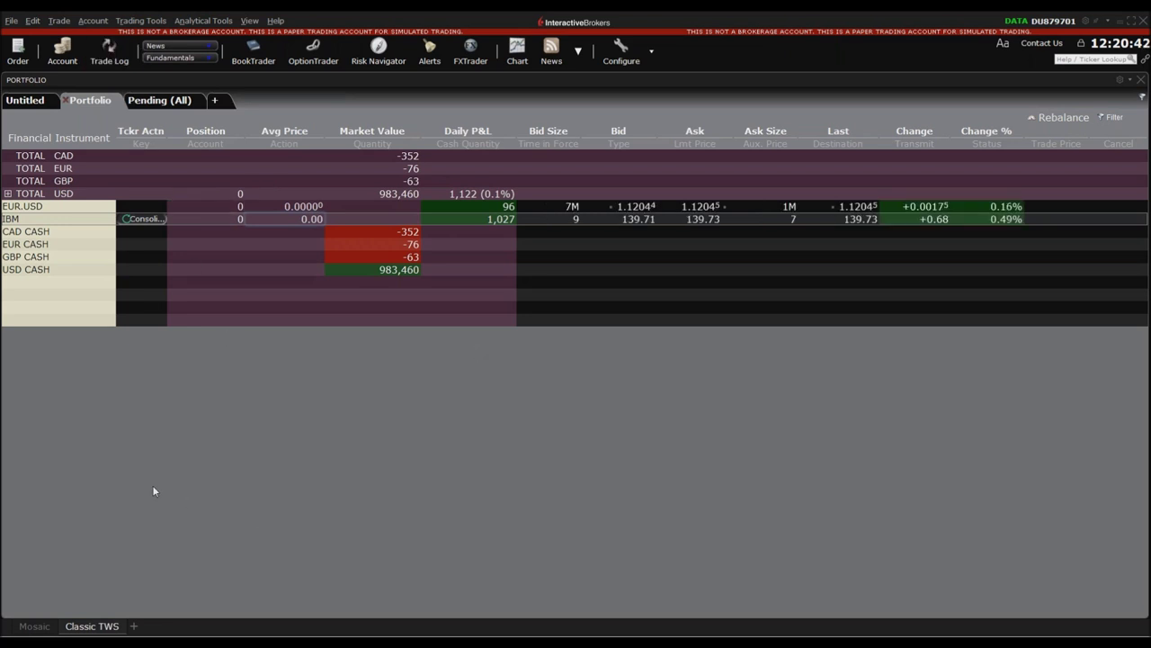
click(29, 626)
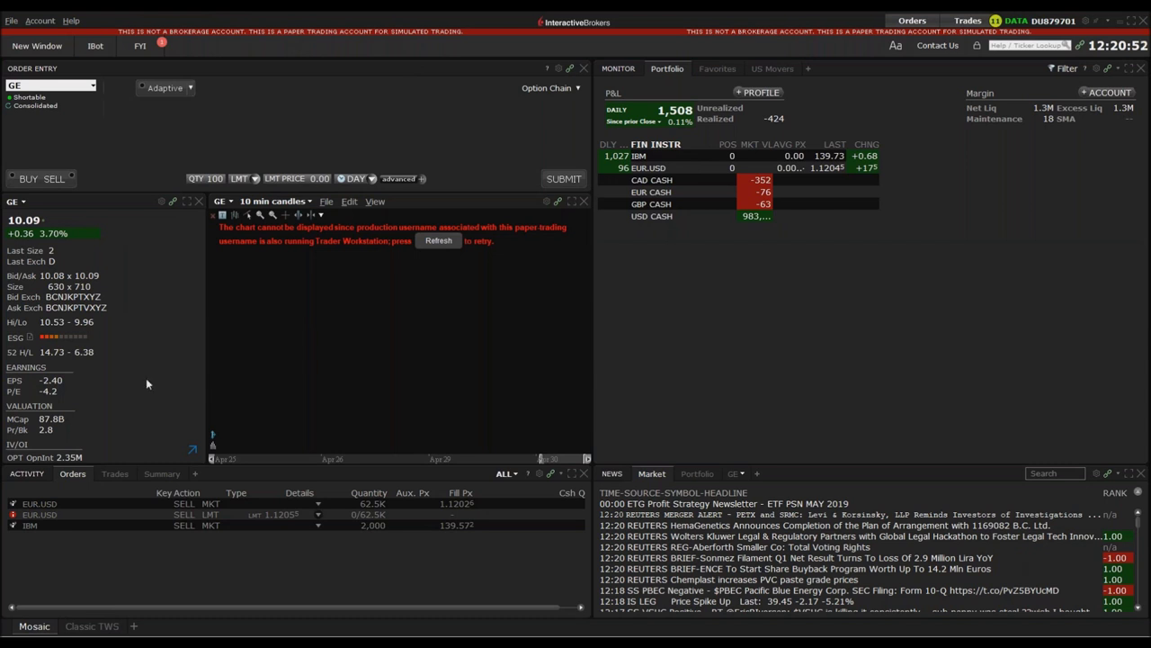
click(92, 626)
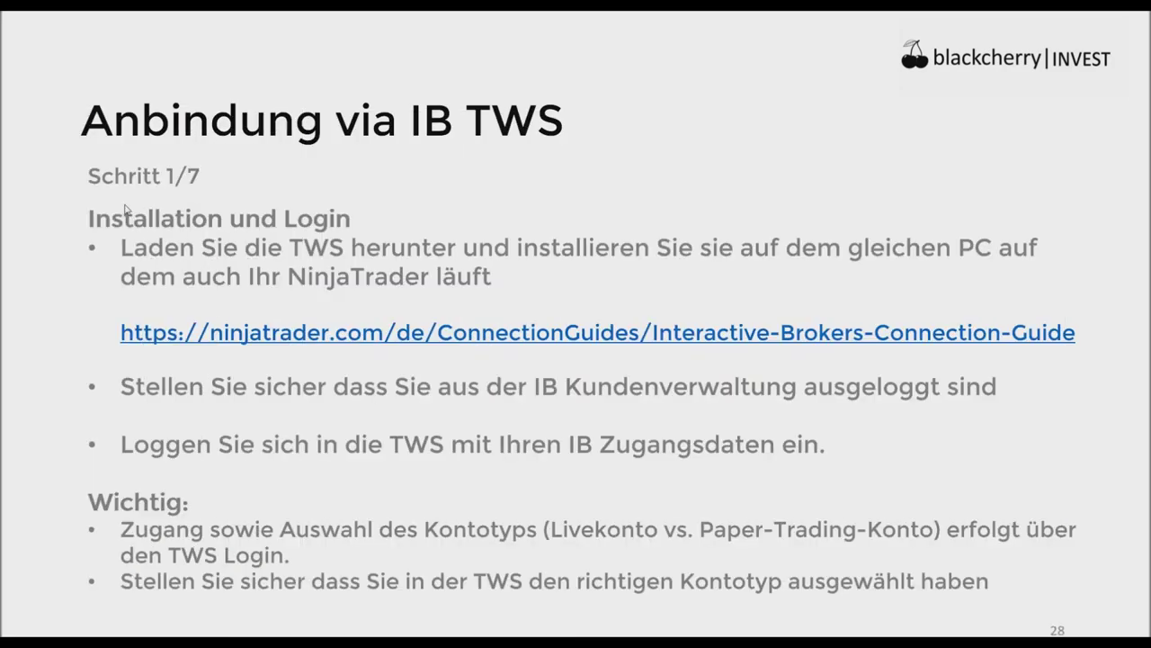
key(Right)
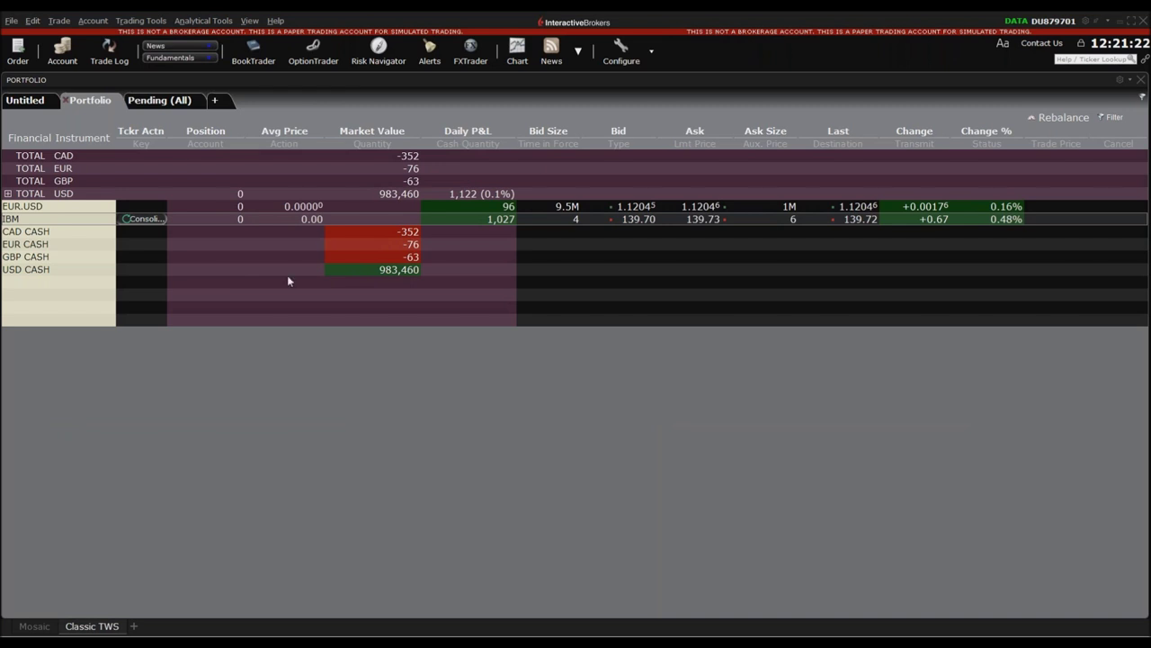
click(33, 20)
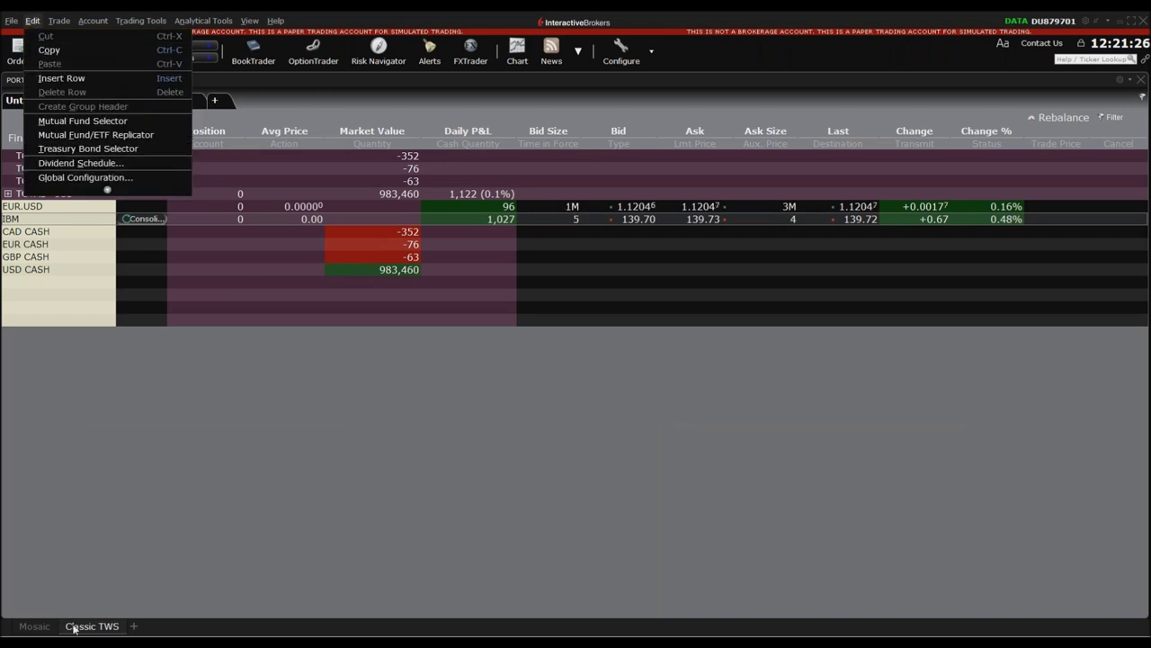
Switch to the Mosaic layout and open the API settings in Global Configuration
click(34, 626)
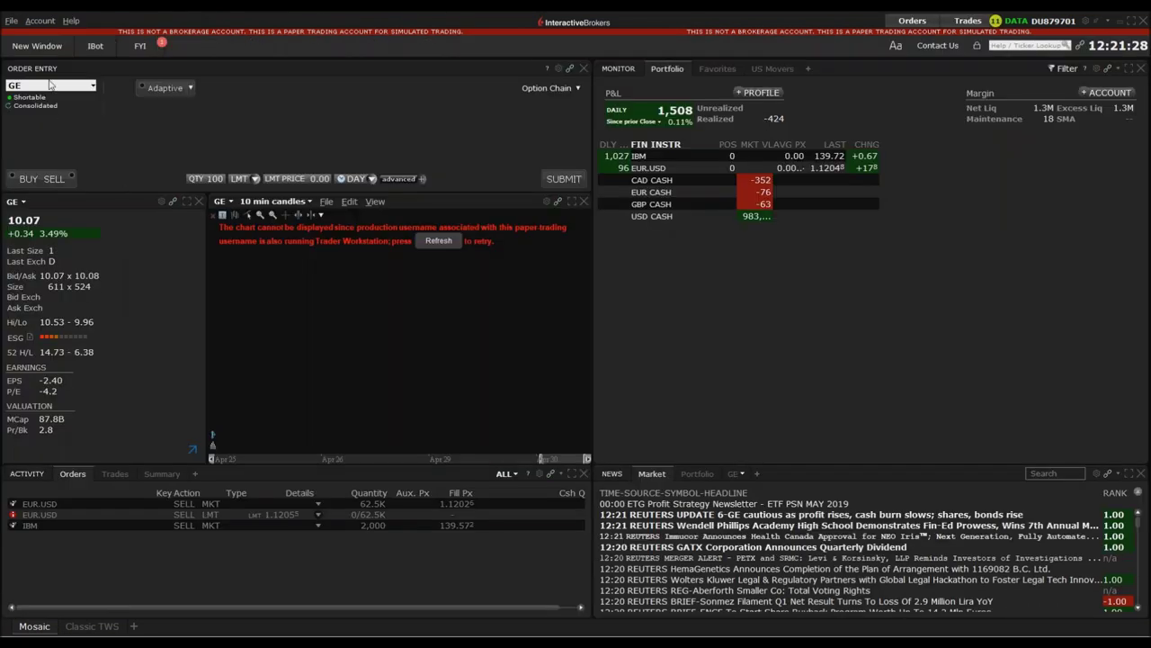
click(12, 21)
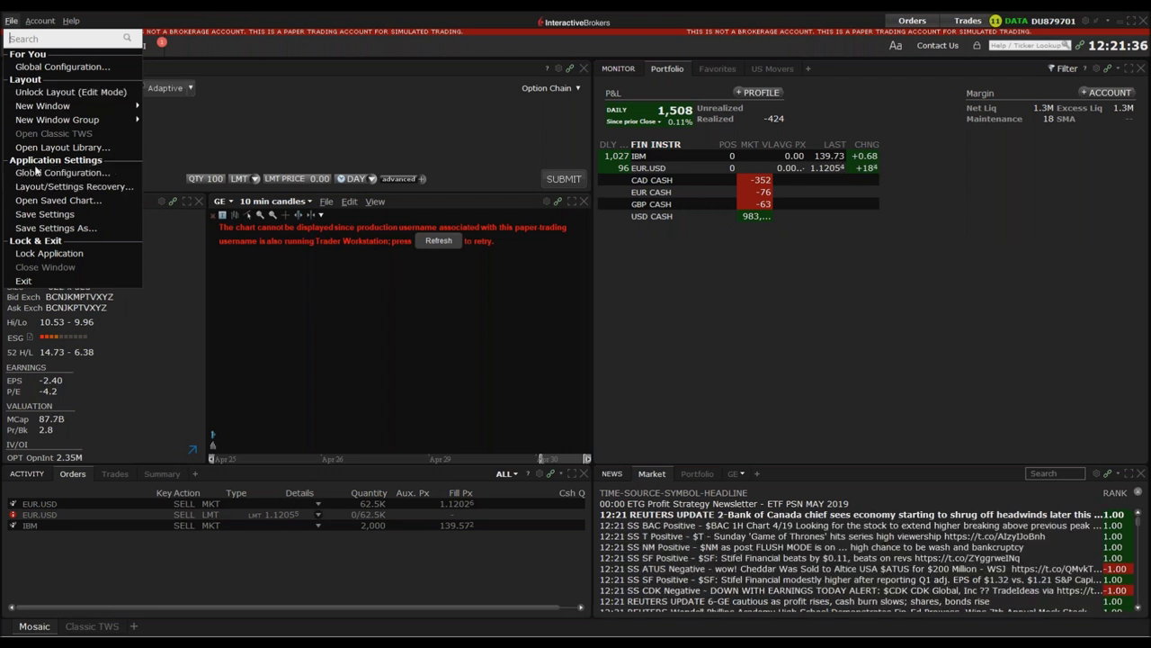
click(63, 174)
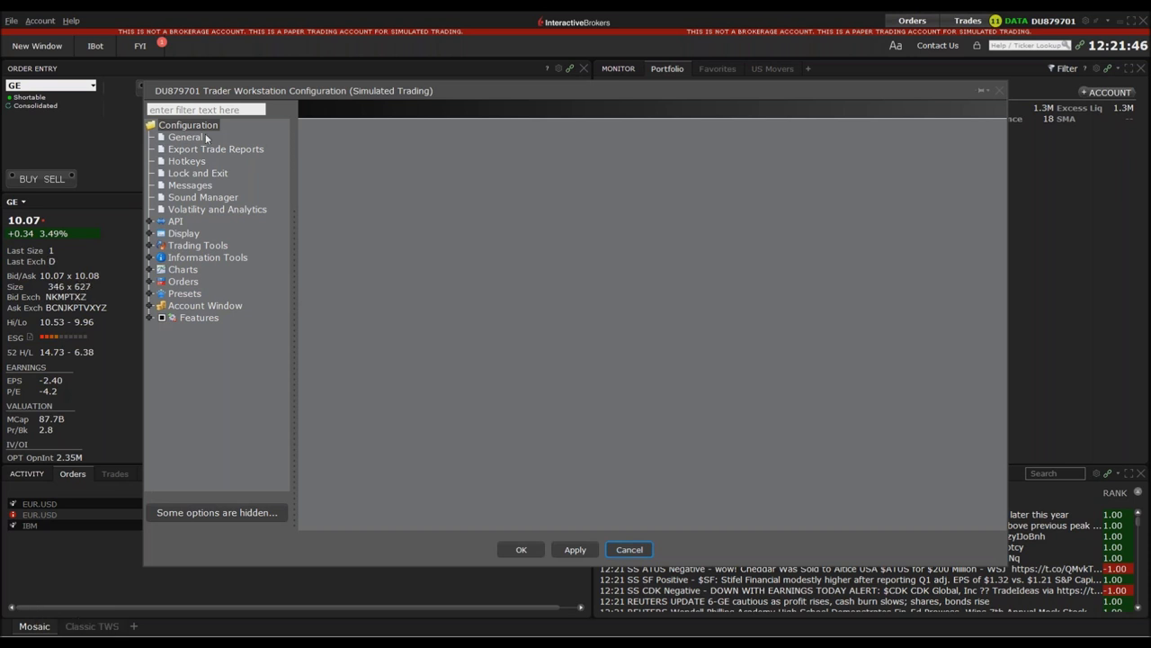
click(175, 222)
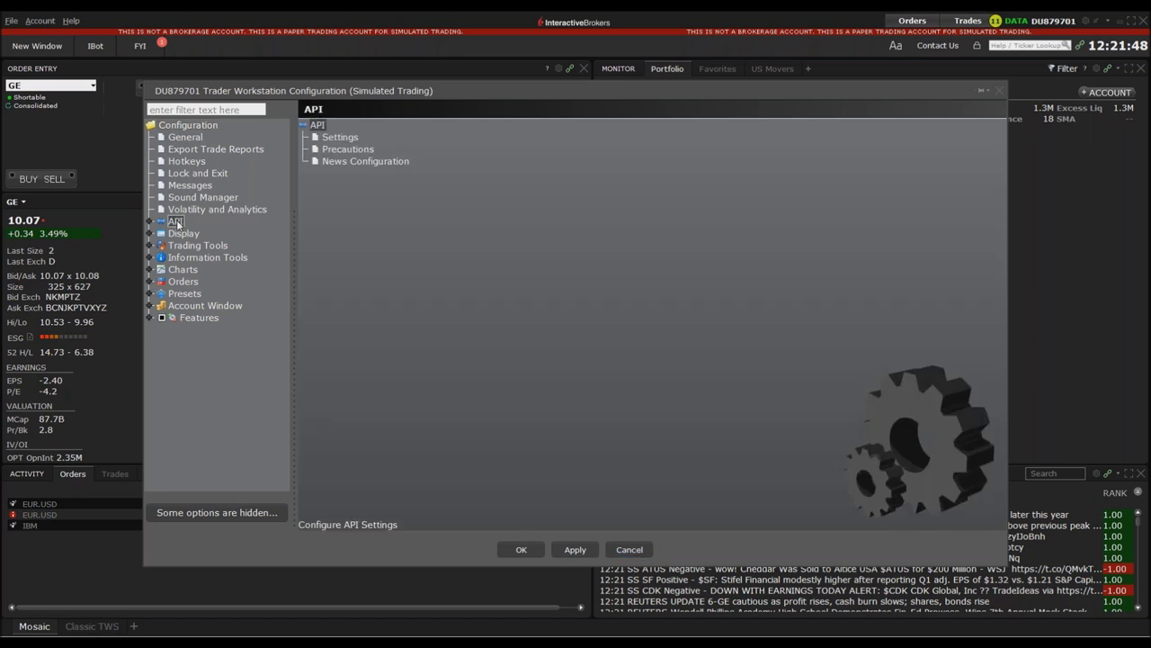
click(342, 139)
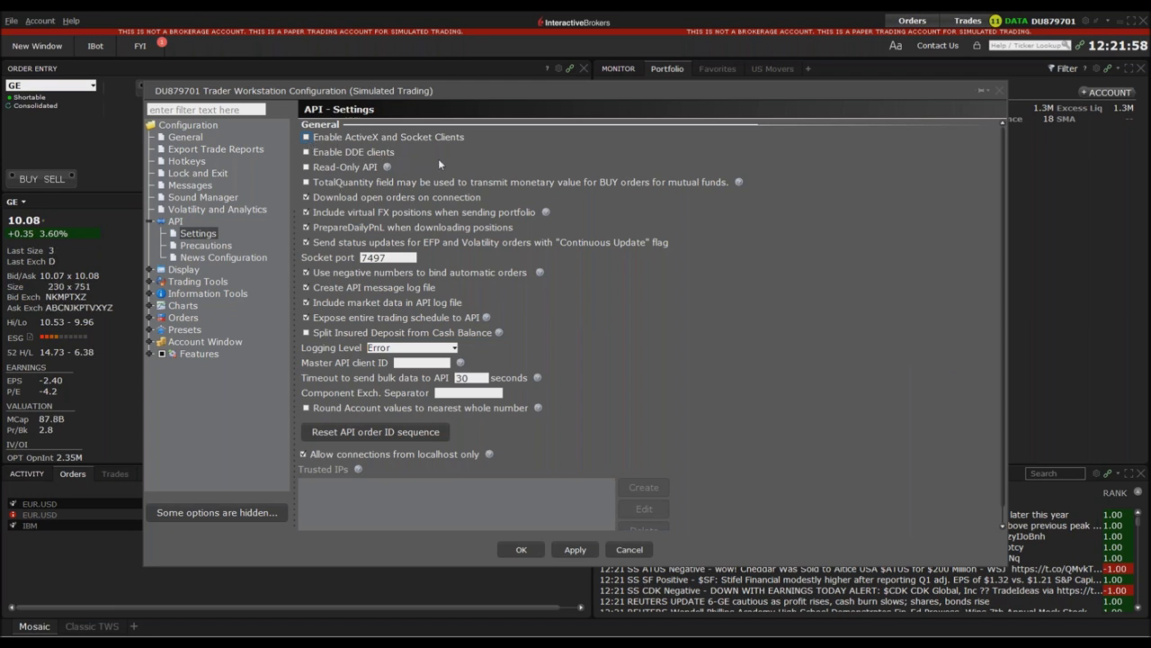
Enable ActiveX and Socket Clients, check the socket port, and save the API configuration
click(307, 139)
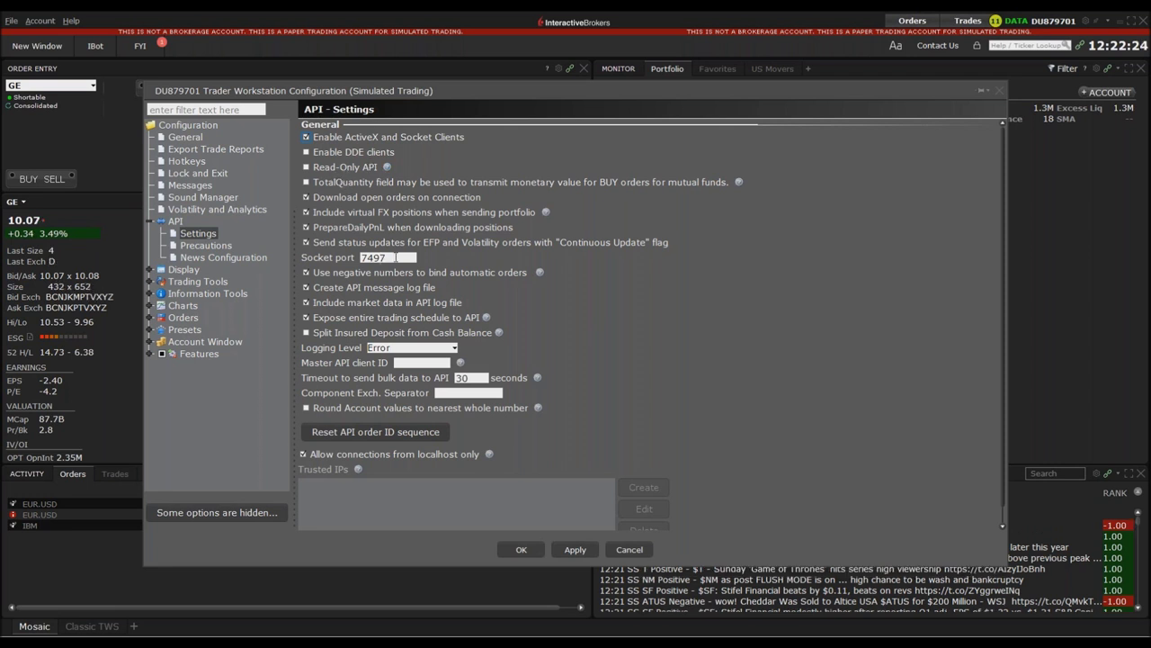
double_click(396, 257)
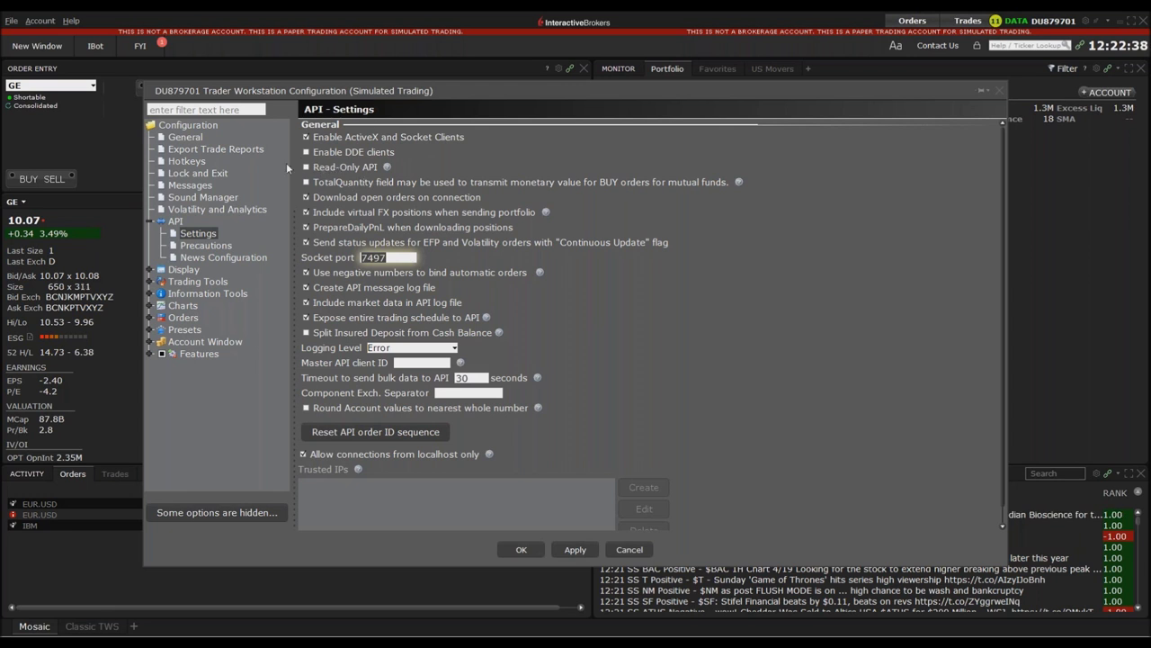
click(394, 257)
click(521, 550)
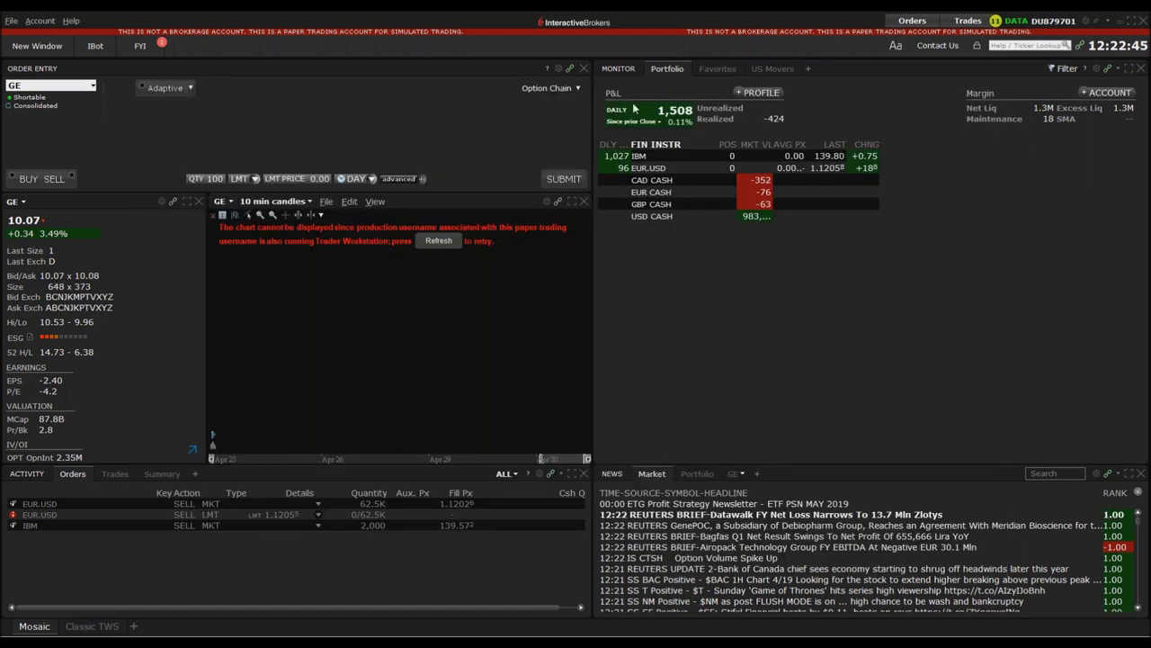
Switch to NinjaTrader and add a new Interactive Brokers connection to the configured connections
mouse_move(635, 109)
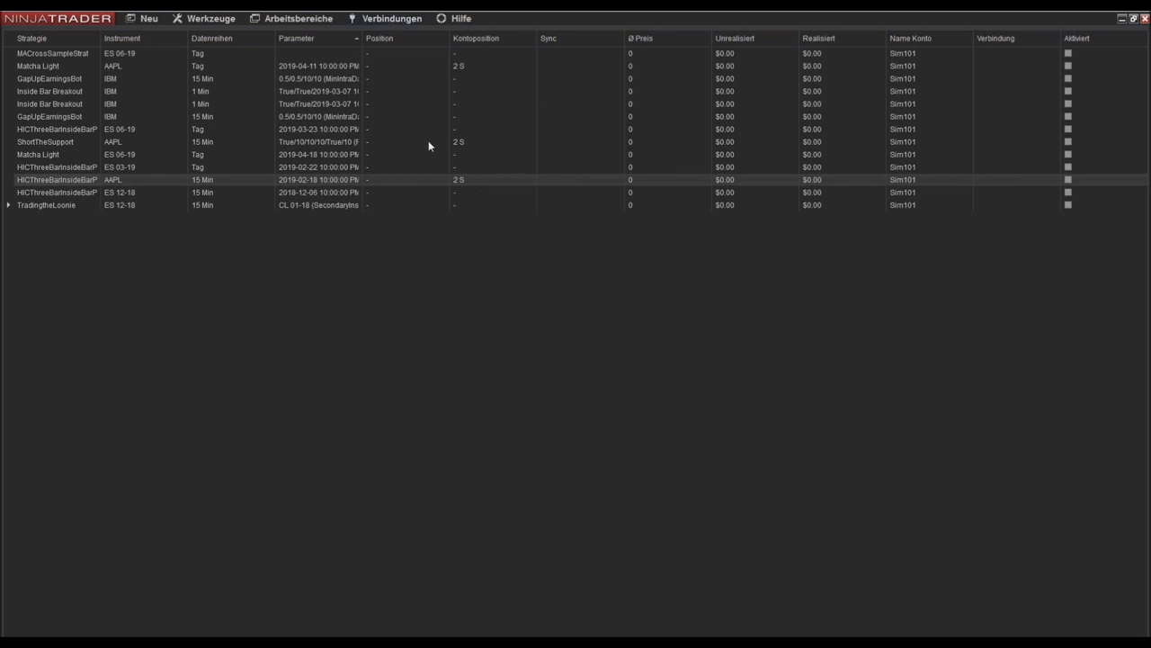
click(394, 20)
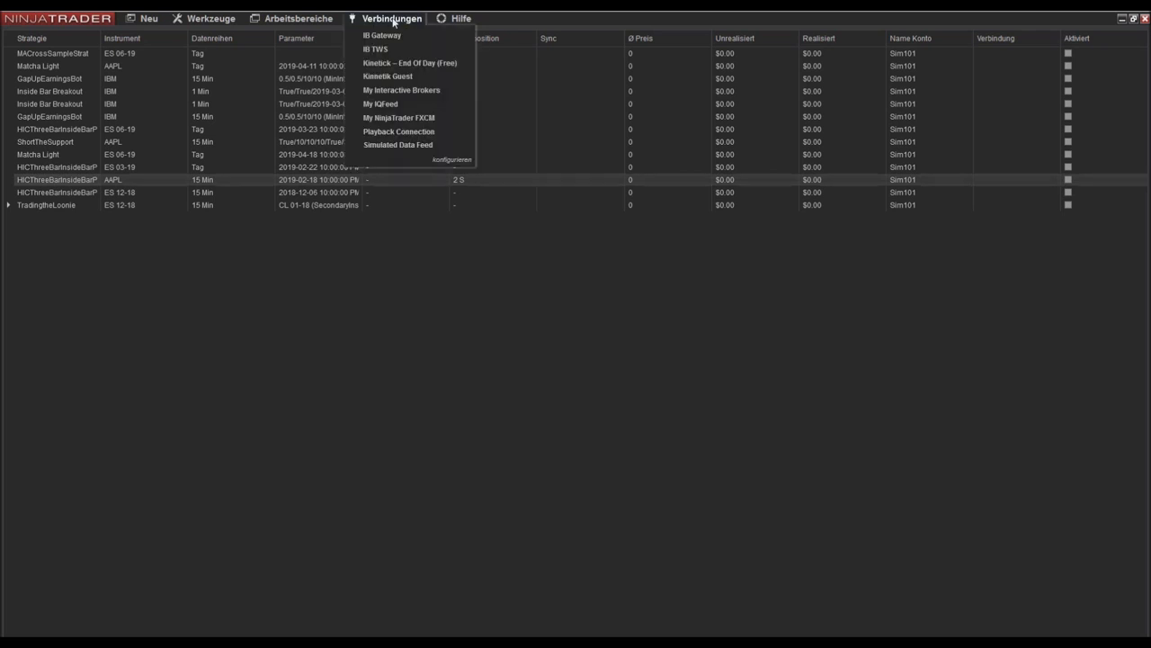
click(449, 160)
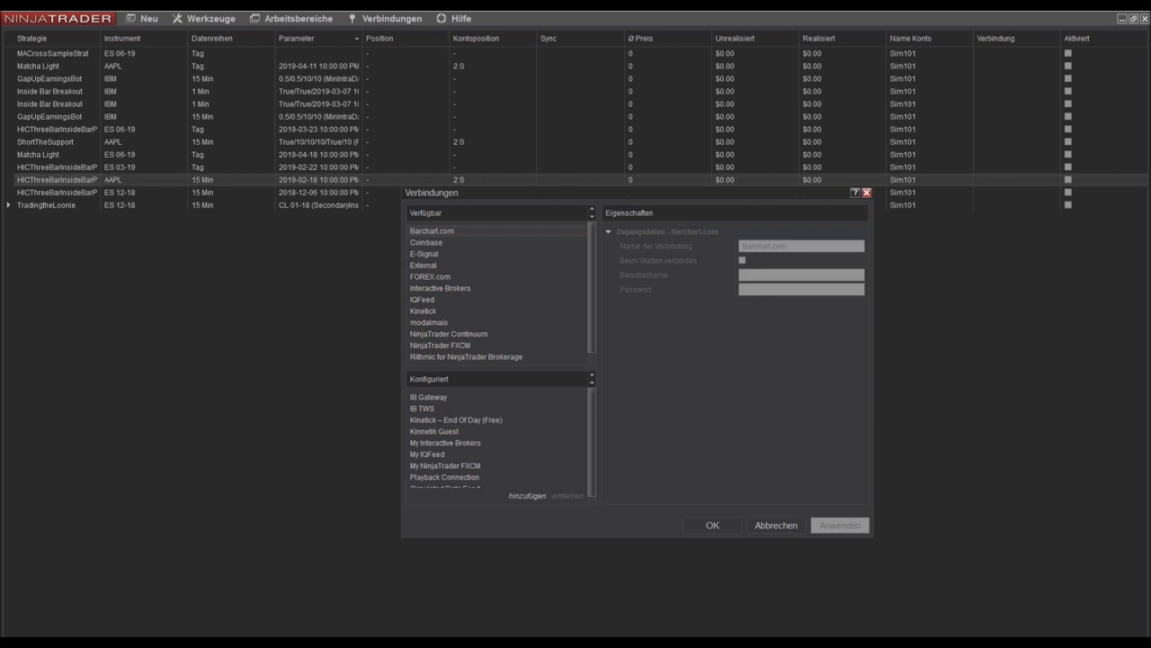
drag(497, 186, 444, 93)
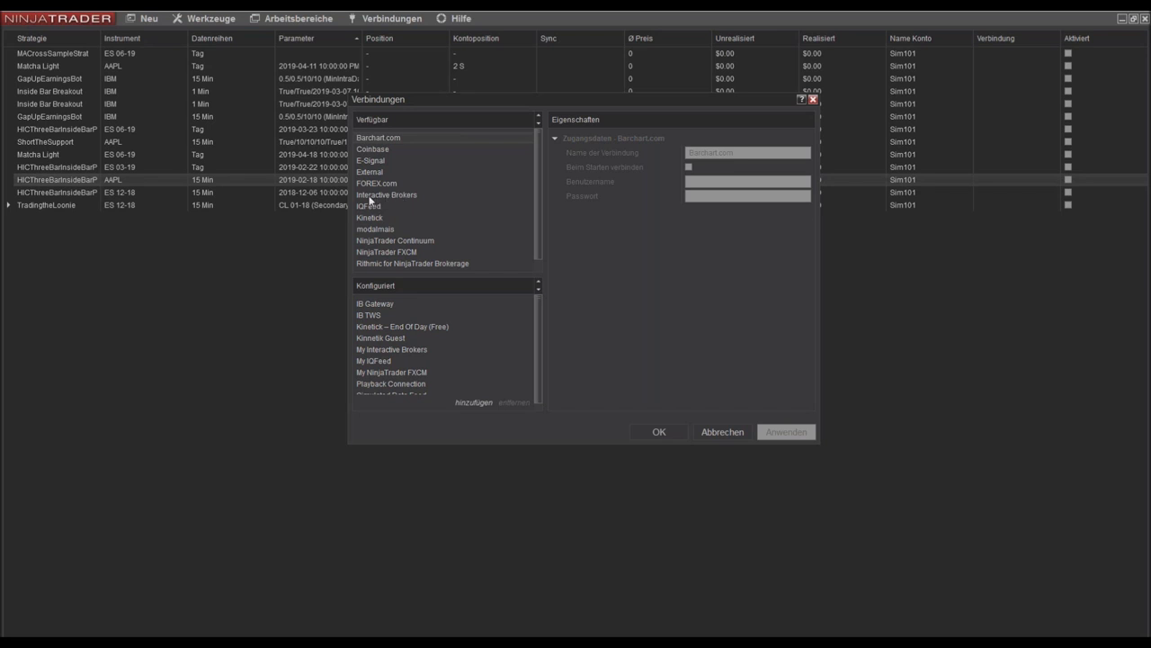
click(392, 194)
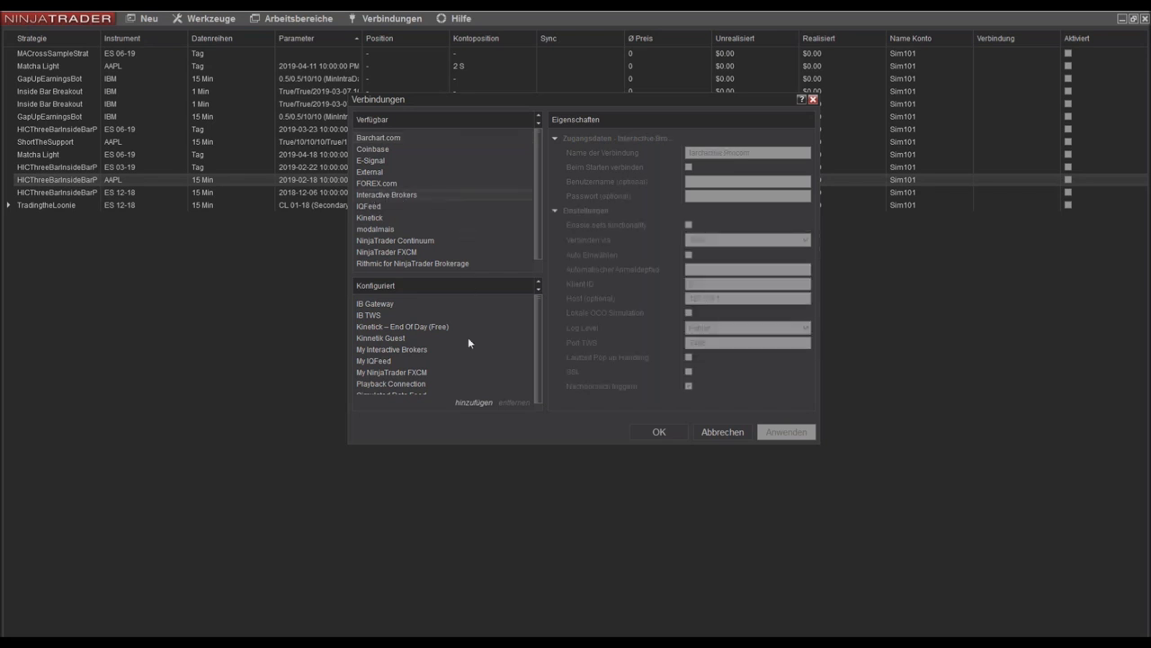
click(474, 402)
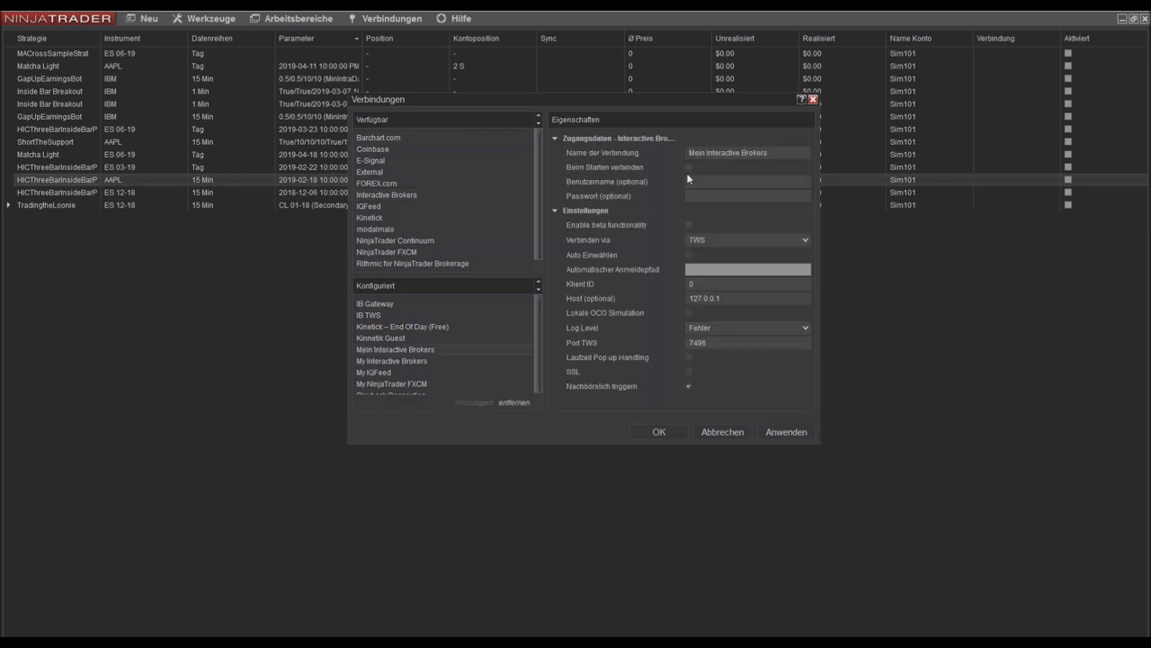
Name the new connection CapTrader TWS, enable connecting at startup, and set it to connect via TWS
triple_click(740, 153)
text(CapTrader)
click(688, 167)
click(740, 240)
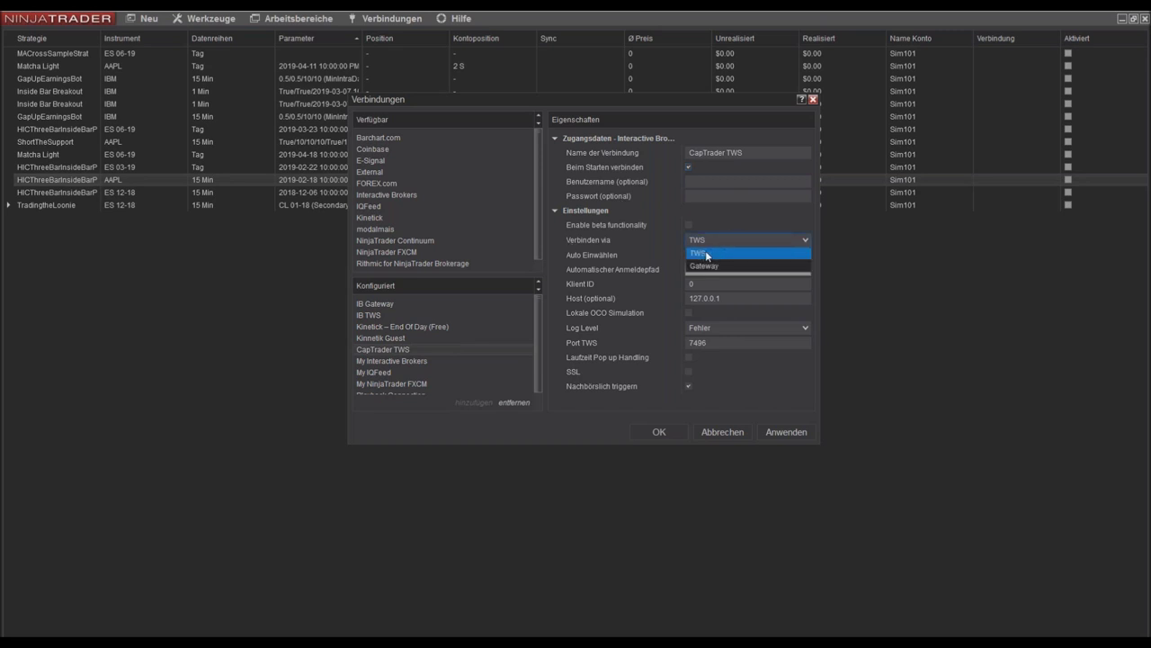
click(708, 257)
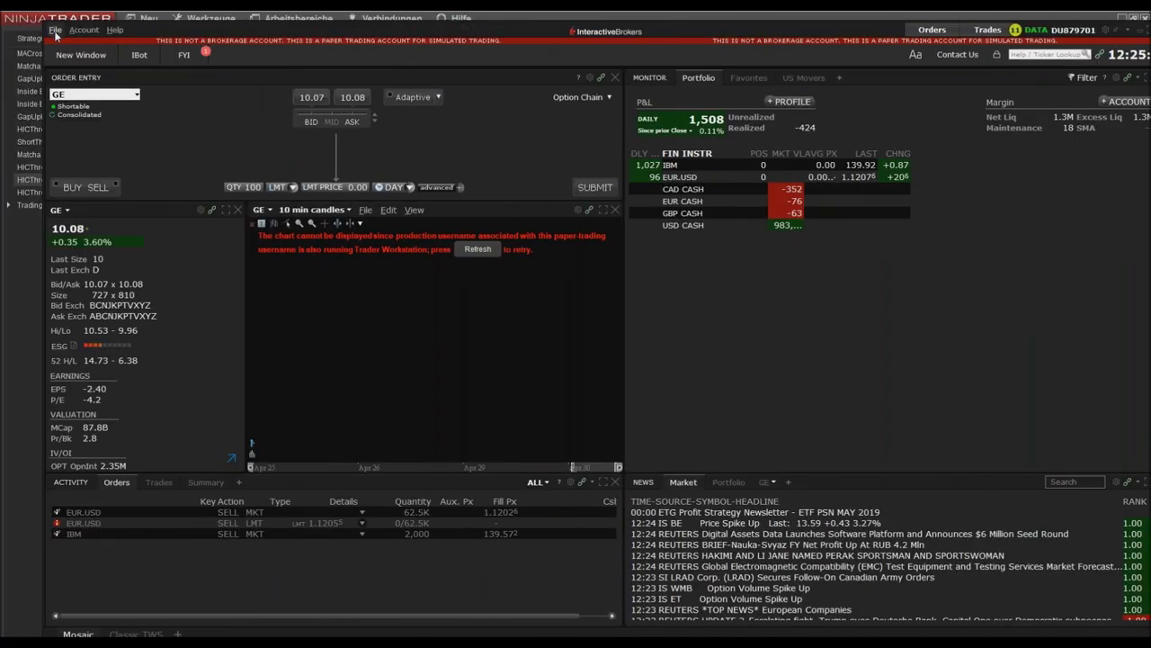
Check the socket port in Trader Workstation's API settings, then close the configuration and minimize the window group
click(55, 31)
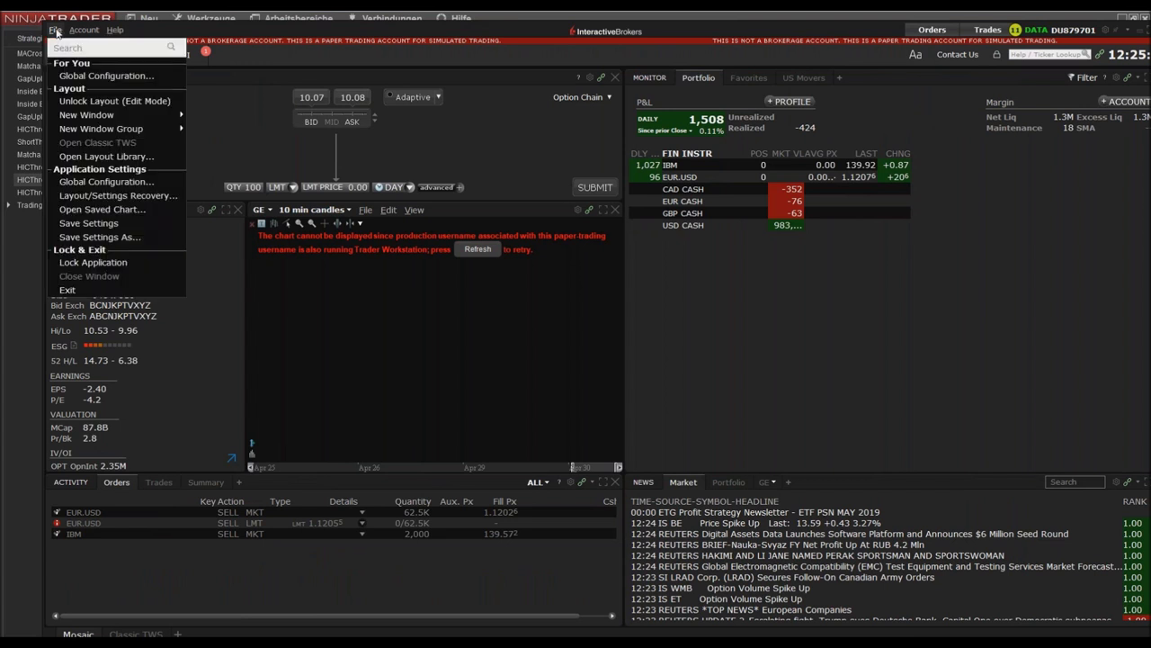
click(97, 183)
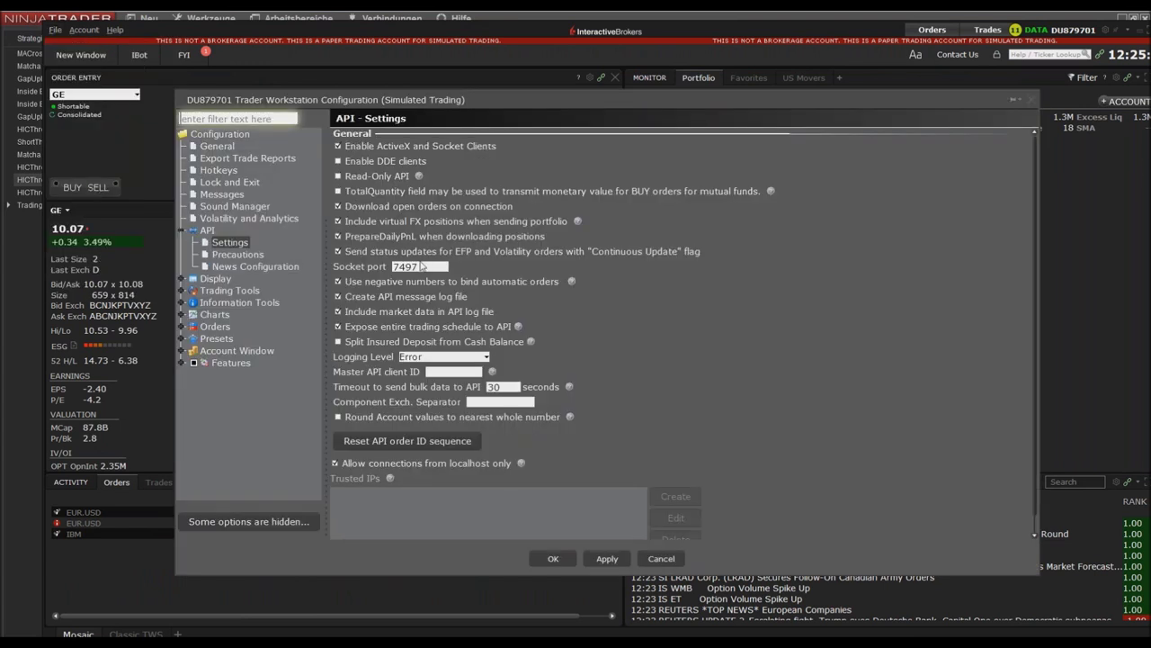
double_click(422, 266)
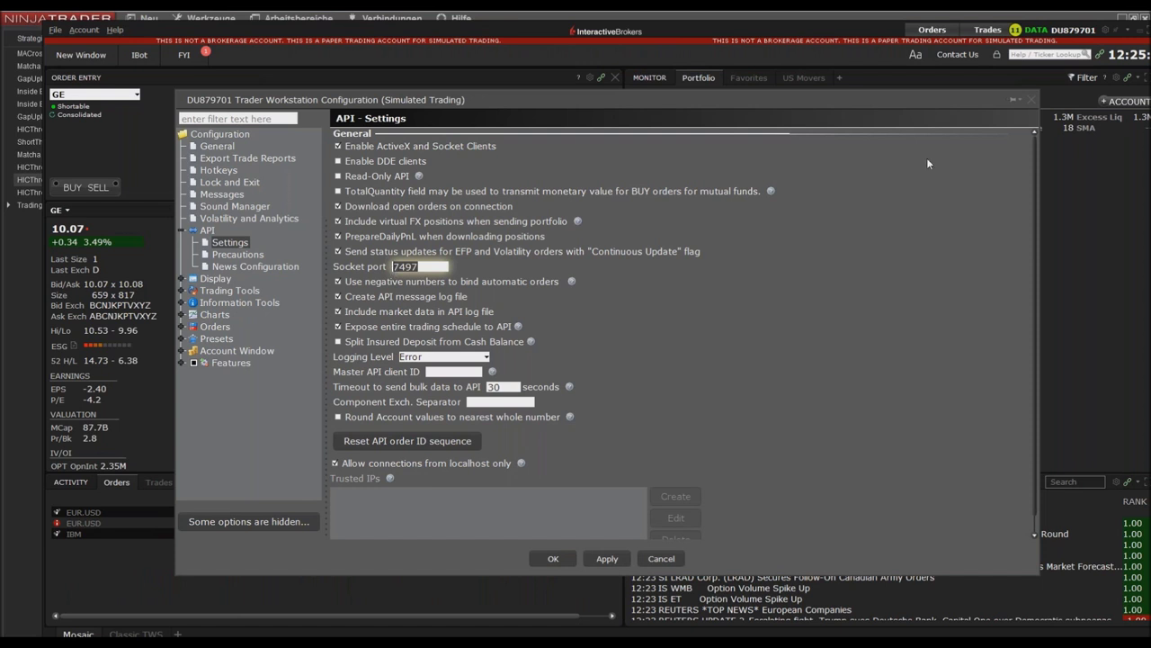
click(1014, 99)
click(803, 200)
click(1030, 99)
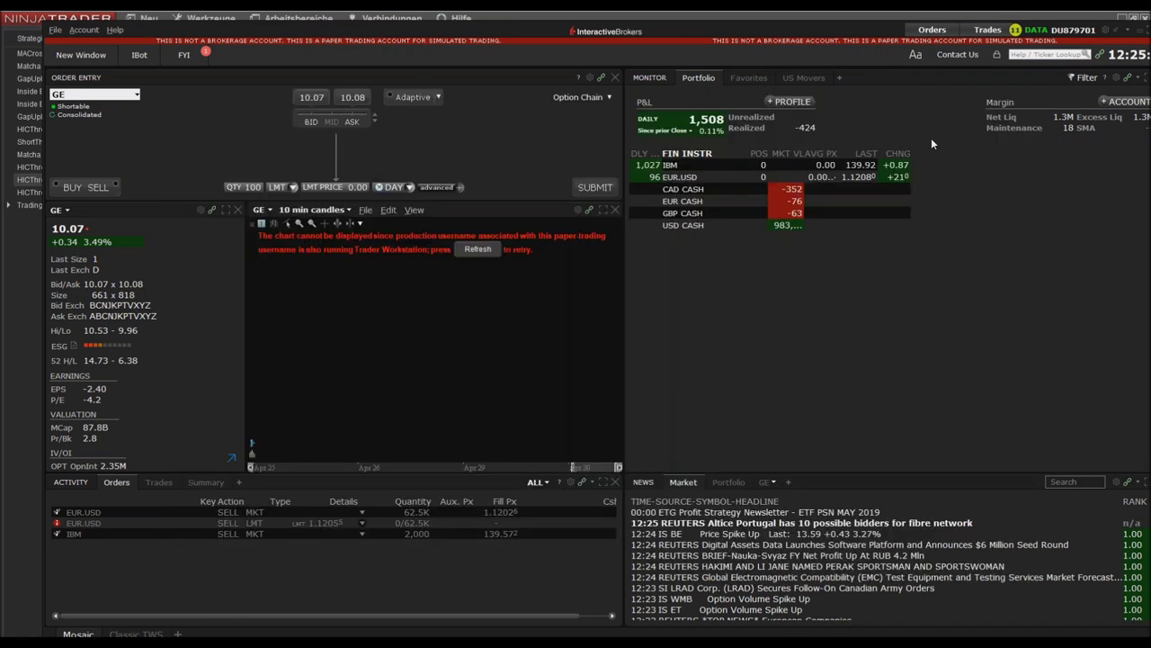
click(1128, 30)
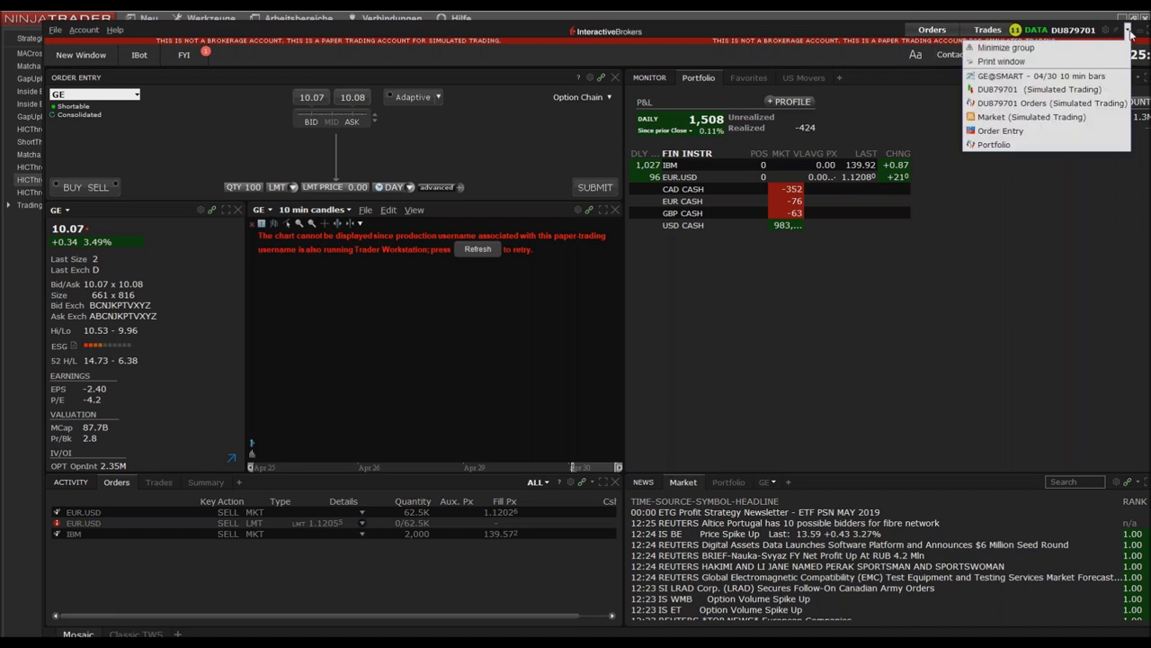
click(1006, 48)
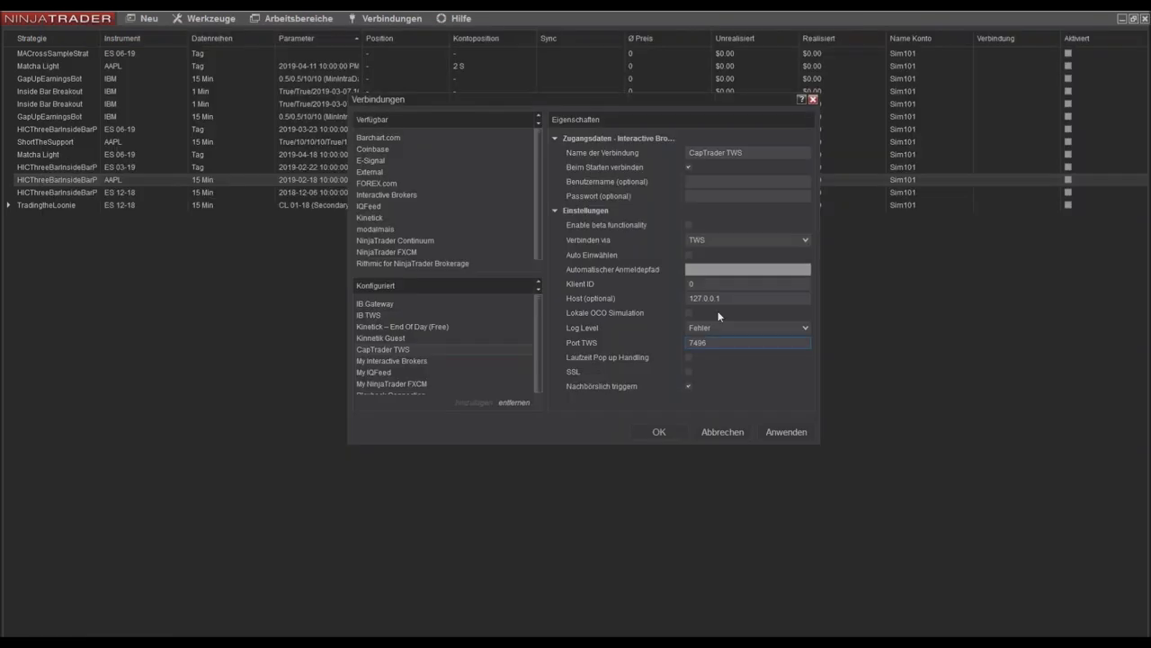
Enable SSL for the CapTrader TWS connection and save its settings, acknowledging the reconnect notice
click(690, 373)
click(658, 433)
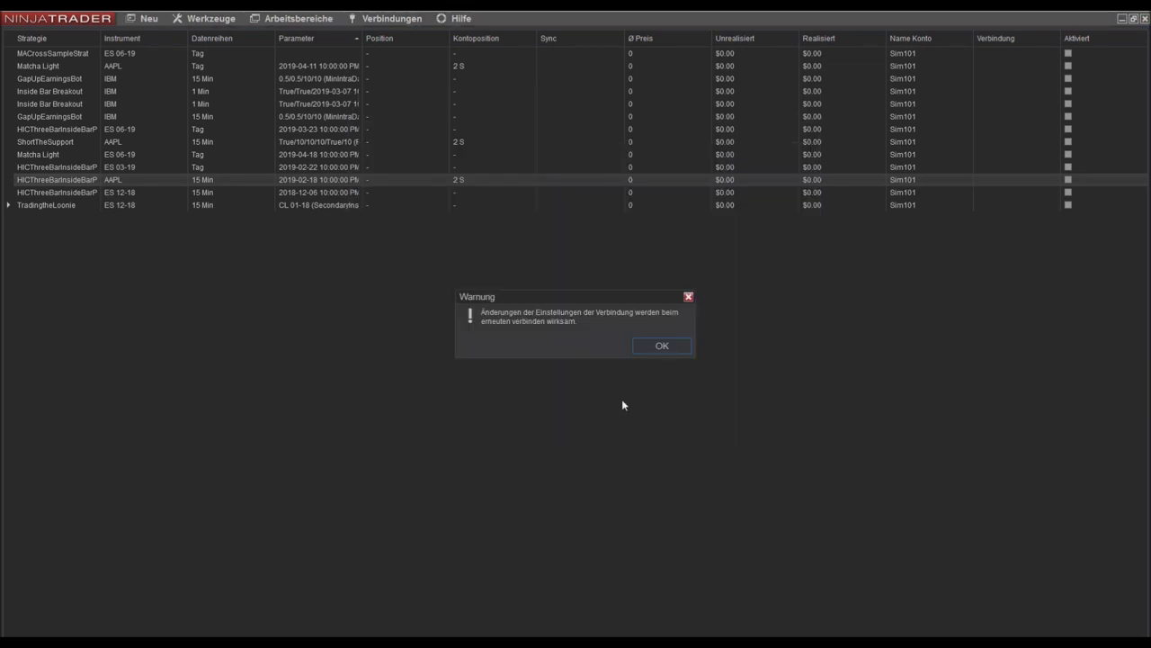
click(651, 346)
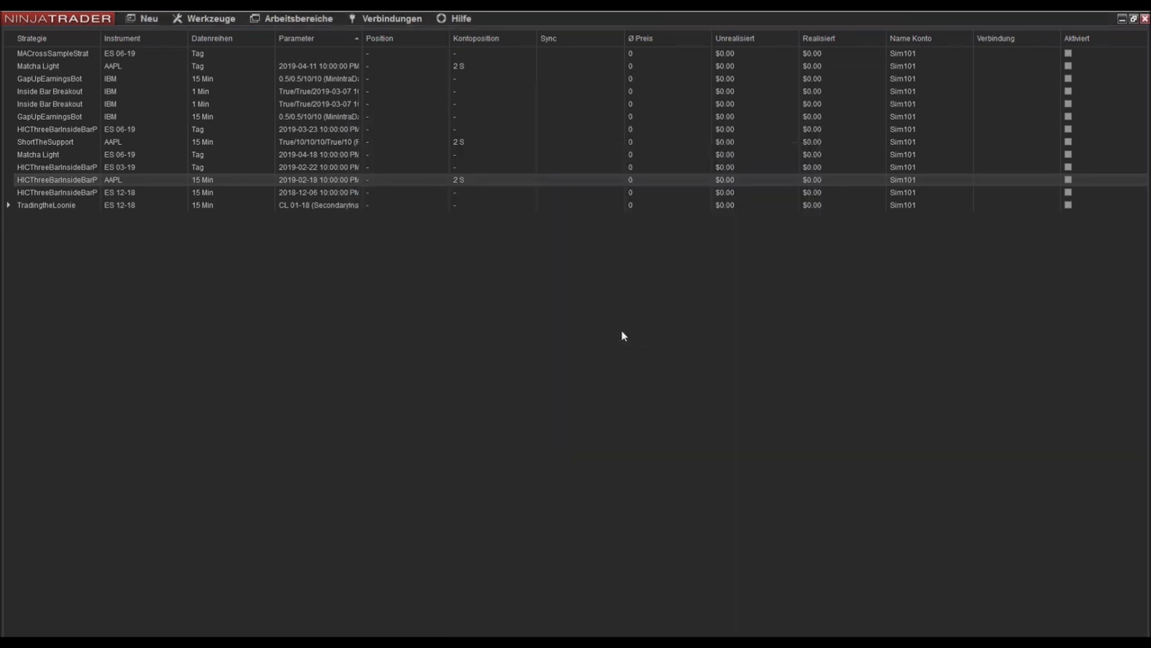
Connect NinjaTrader through the CapTrader TWS connection and dismiss the market data error messages
click(392, 20)
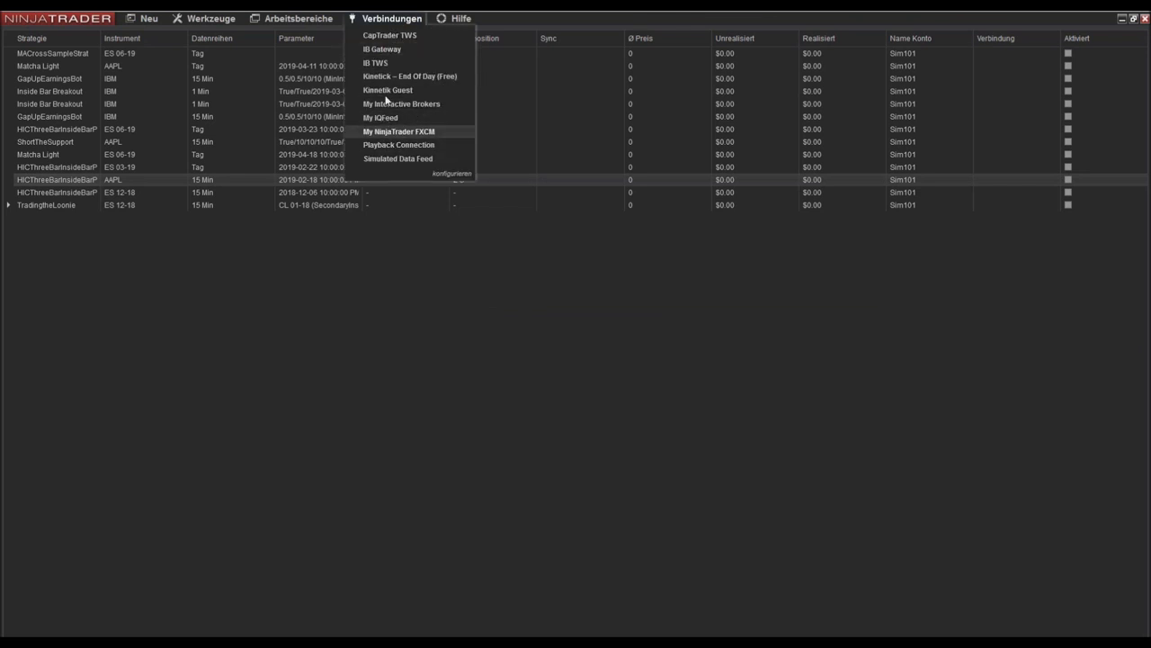
click(390, 37)
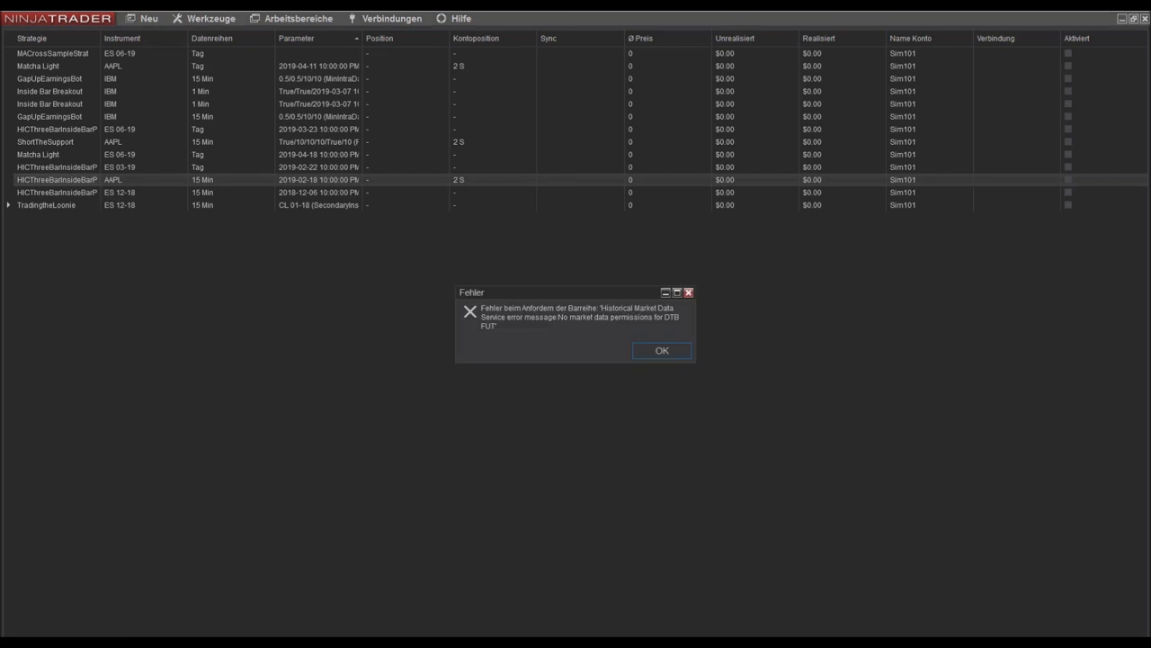
click(662, 351)
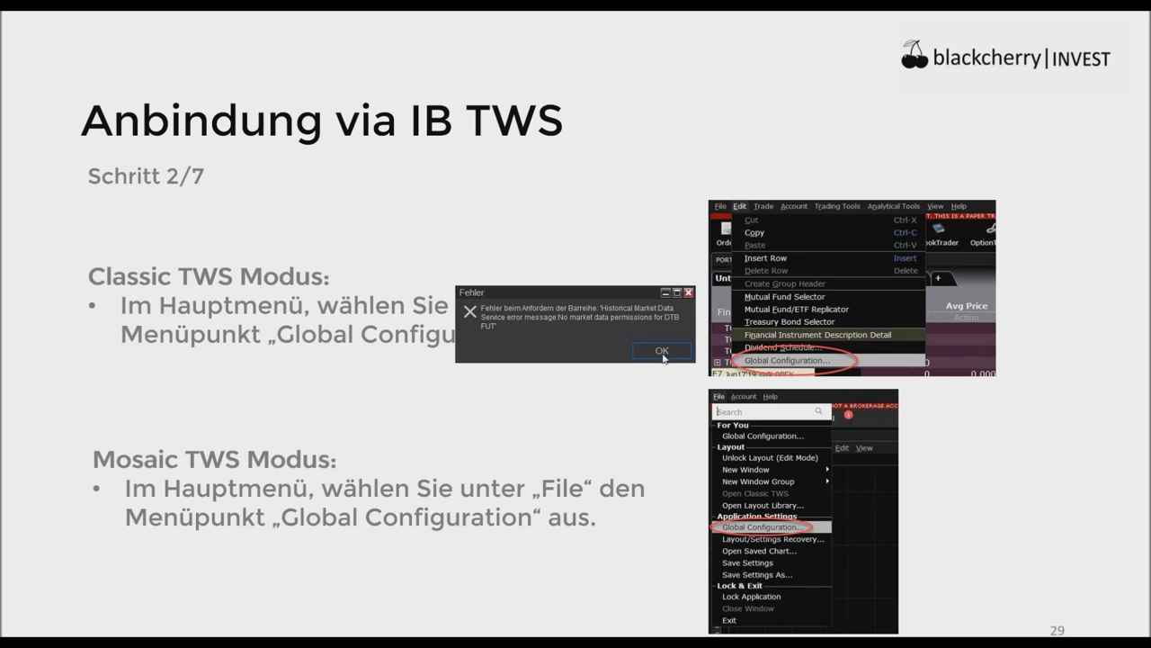
click(663, 357)
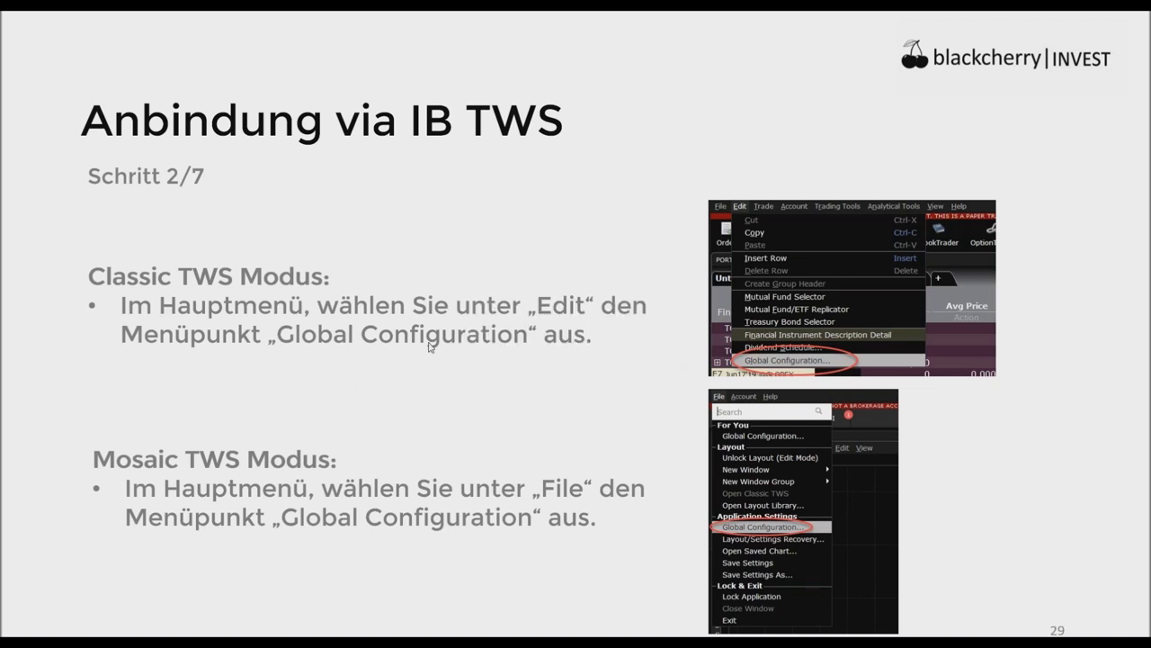